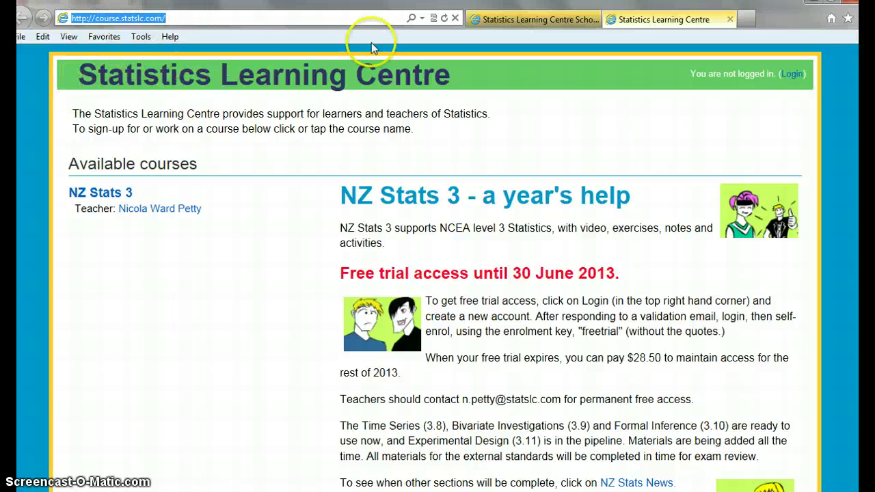
- Go to the login page and start a new account sign-up
click(792, 75)
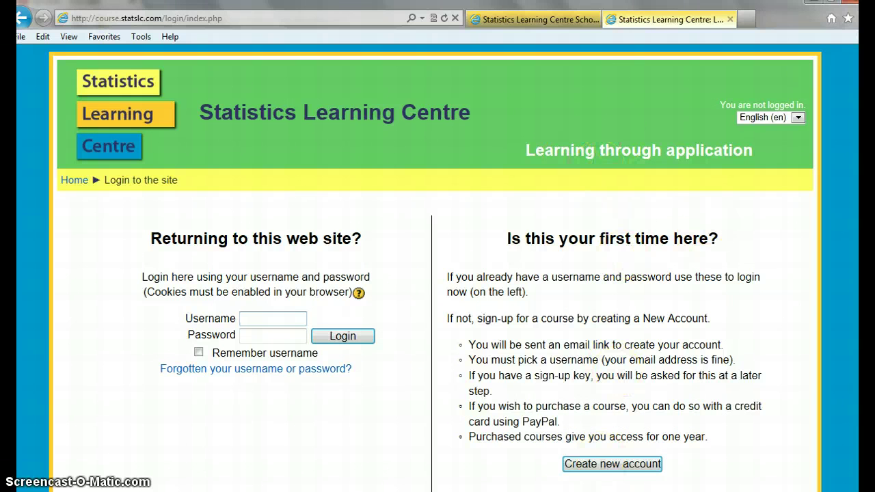
click(624, 471)
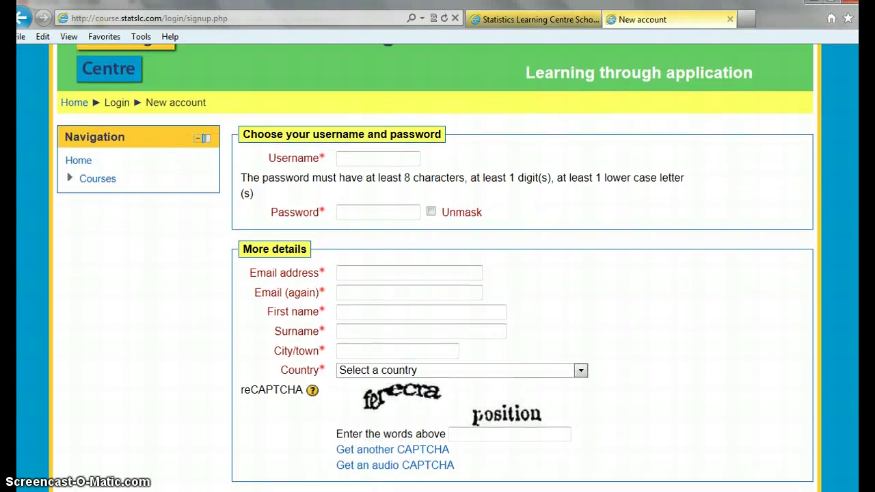
- Enter a username, unmasked password and e-mail address, then submit the sign-up form
text(apn2013)
click(345, 212)
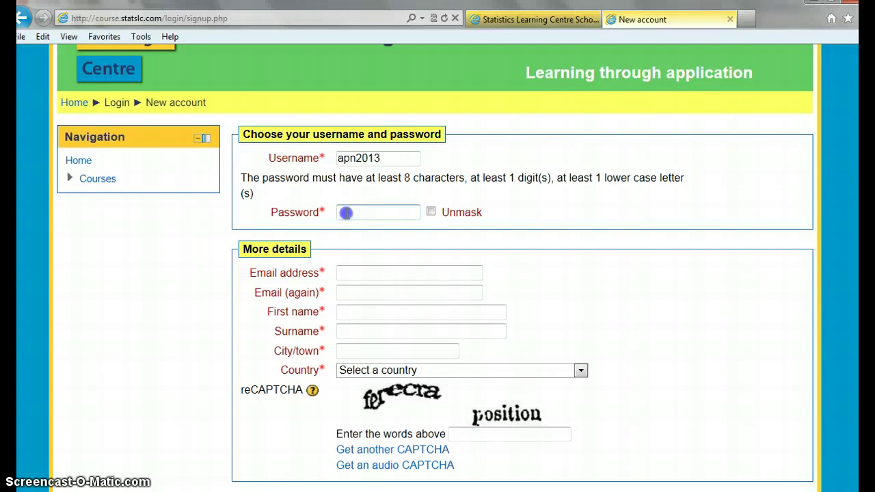
text(•••••••••)
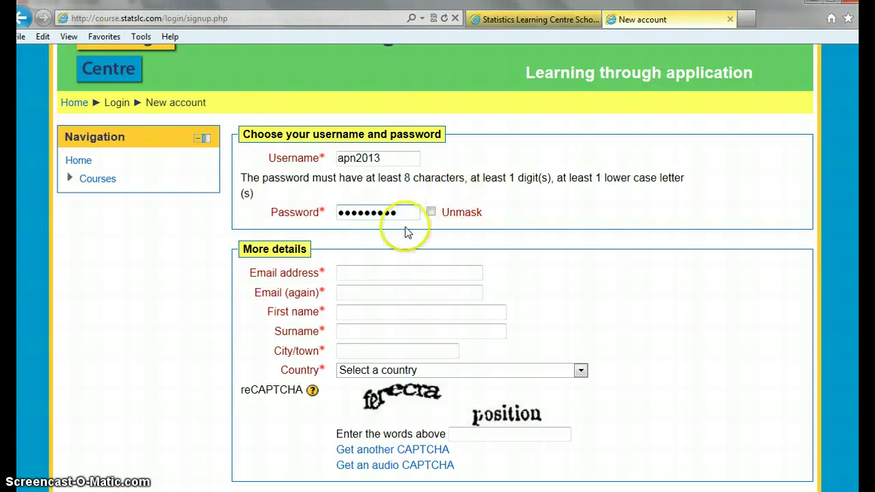
click(430, 211)
click(362, 272)
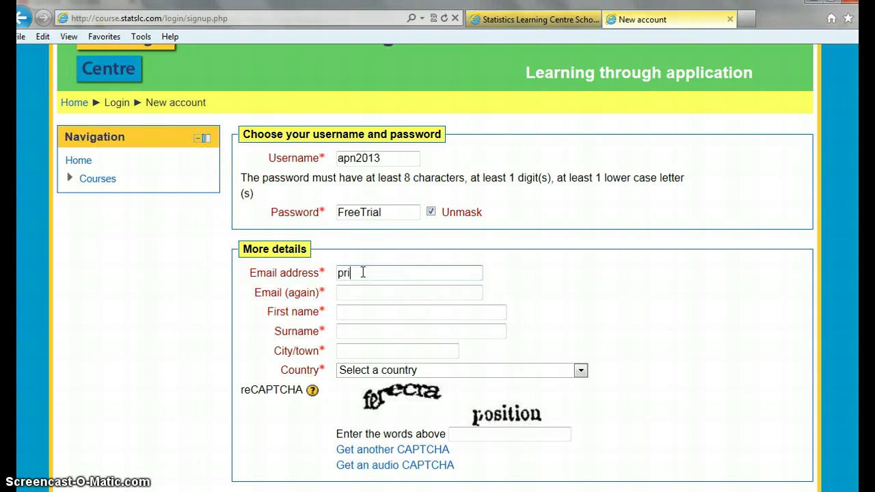
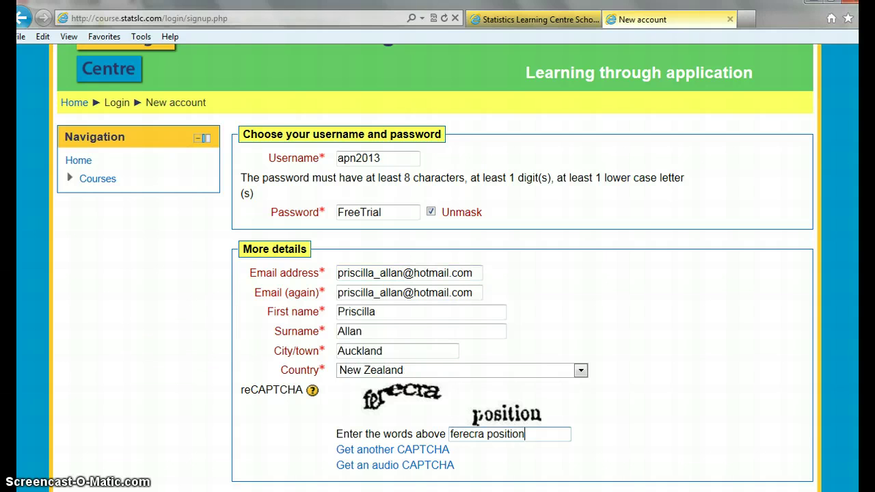
scroll(434, 268, down, 1)
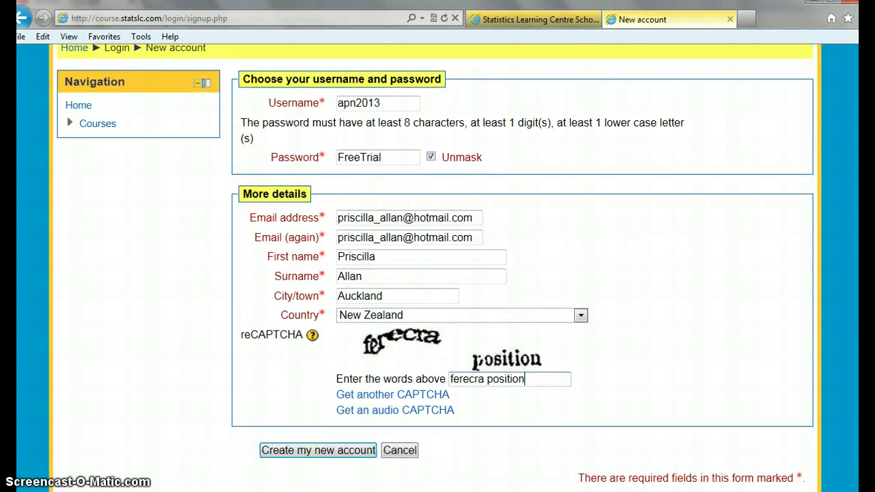
click(326, 452)
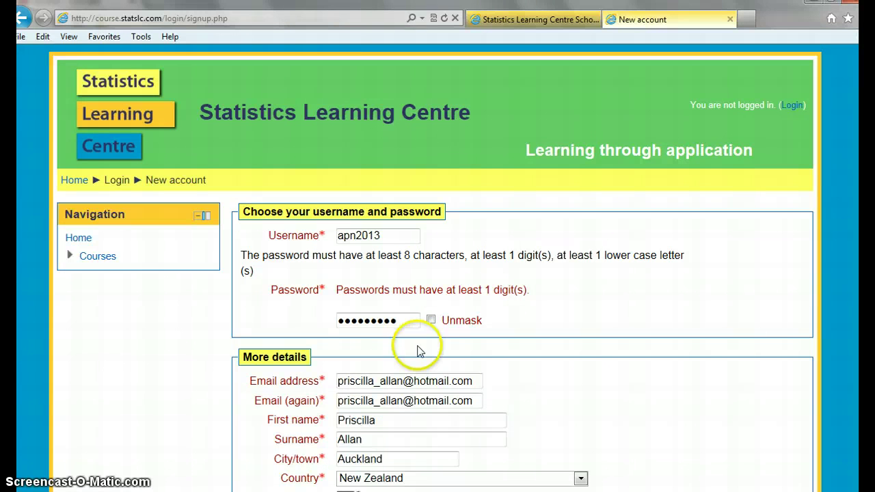
- Replace the rejected password with one containing digits and resubmit the form
click(431, 321)
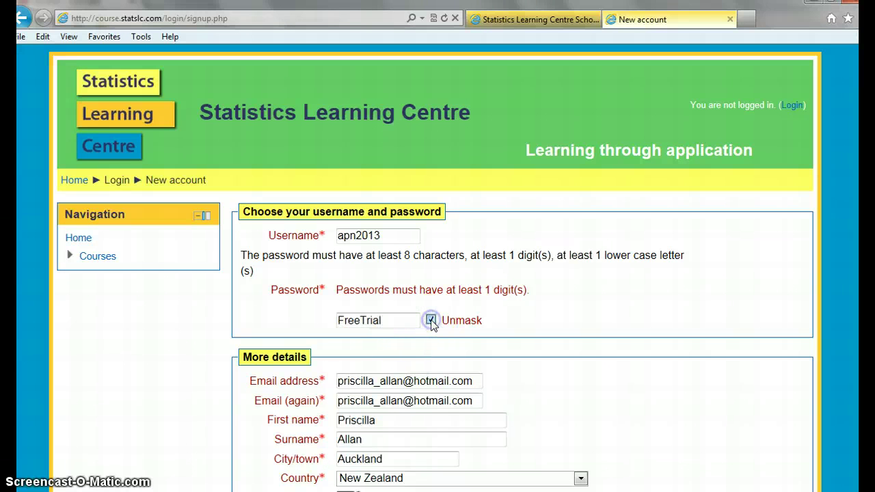
click(388, 320)
drag(387, 321, 249, 319)
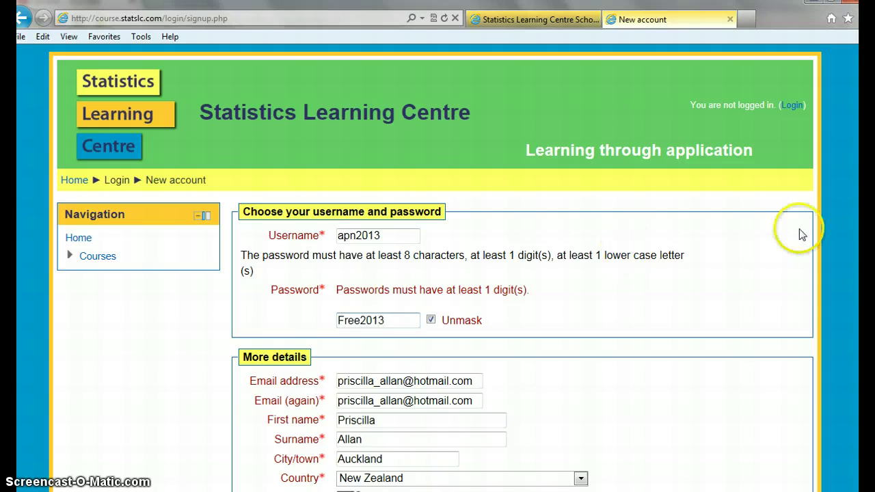
scroll(853, 164, down, 3)
click(315, 388)
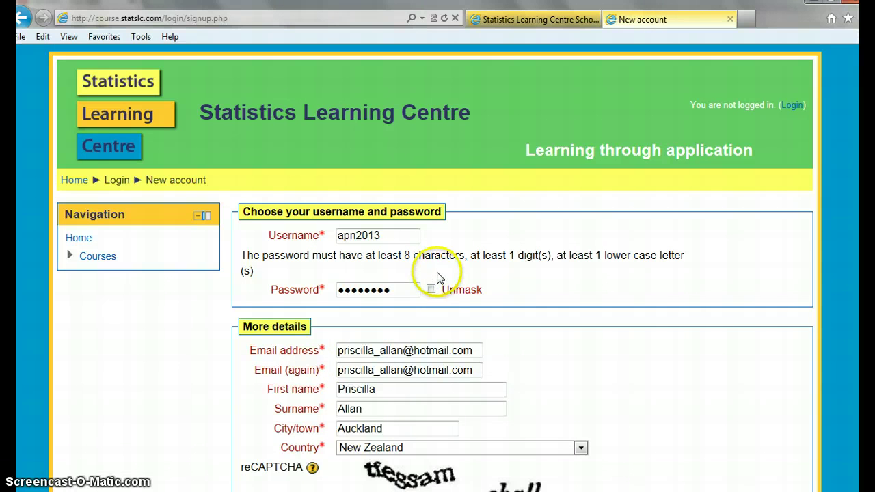
- Check the unmasked password, enter the new CAPTCHA words and submit the sign-up form
click(431, 290)
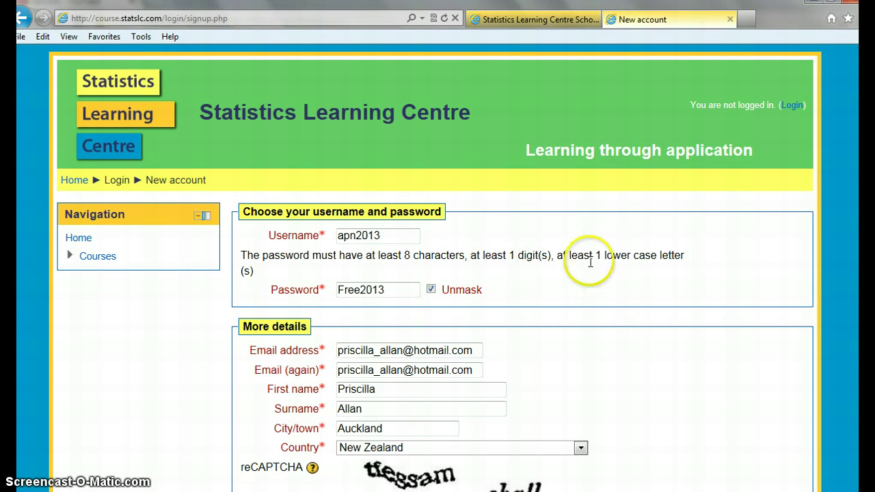
scroll(437, 267, down, 3)
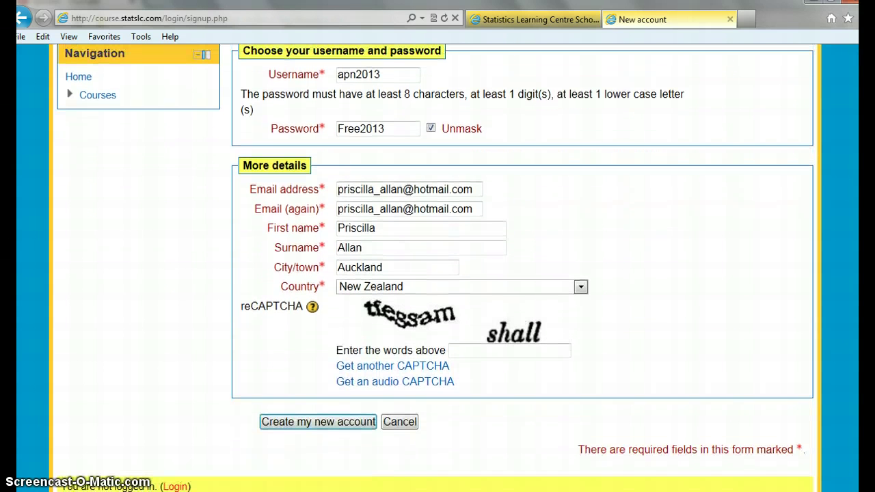
scroll(437, 267, up, 1)
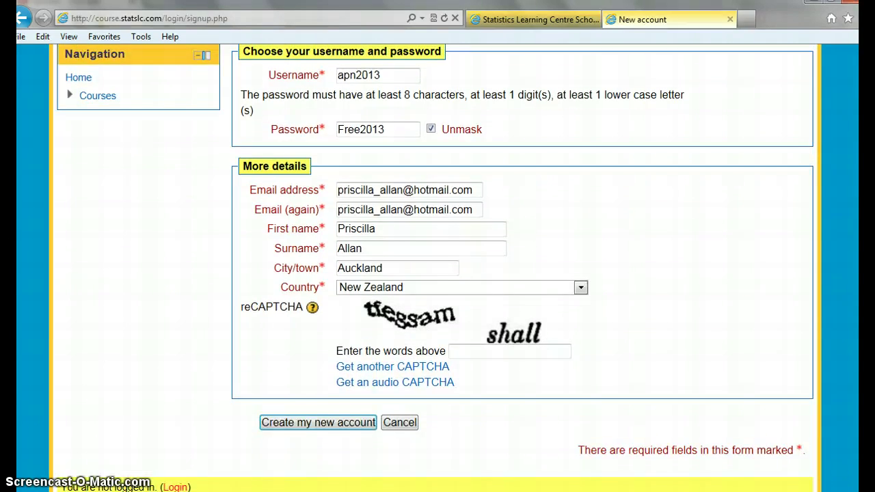
scroll(437, 267, up, 3)
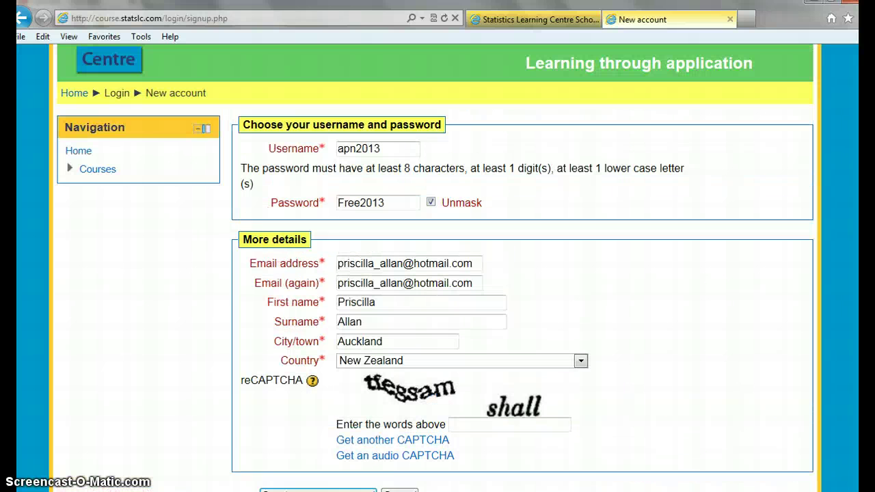
scroll(438, 267, down, 4)
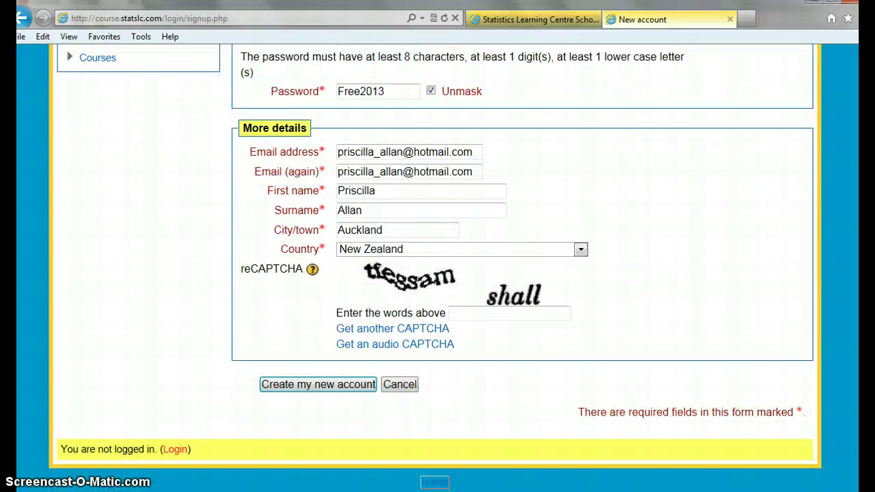
click(496, 317)
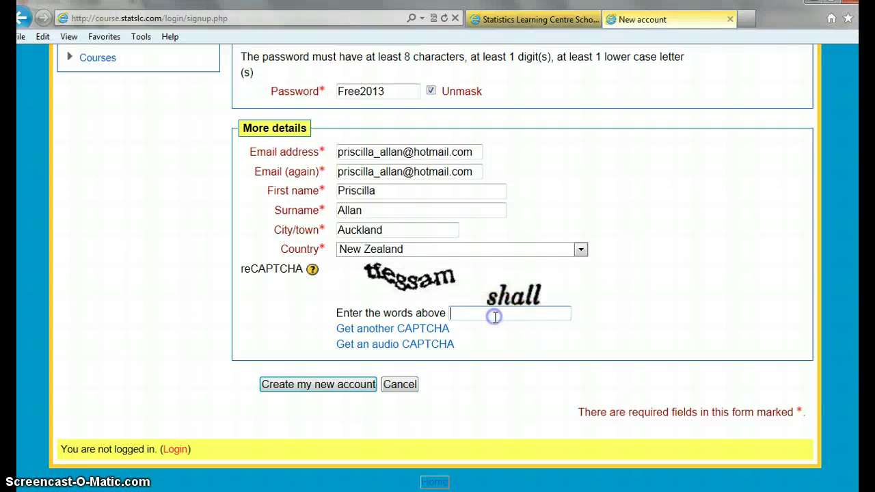
text(tfegsam shall)
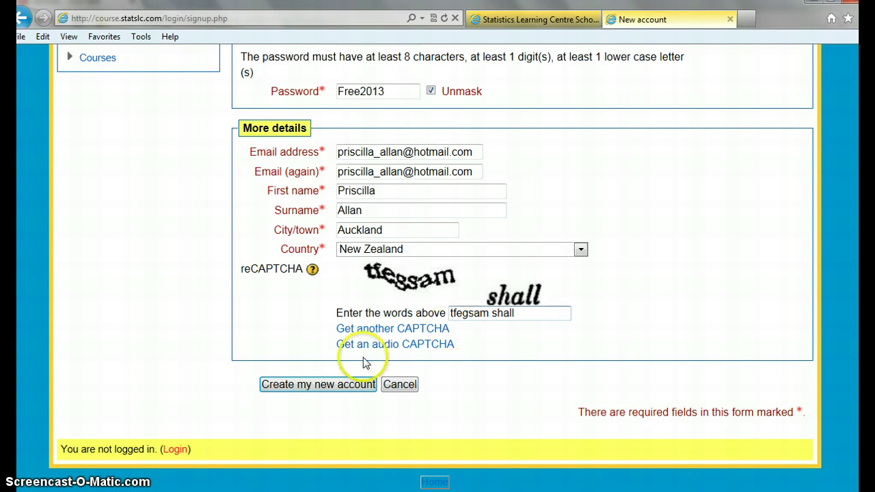
click(343, 386)
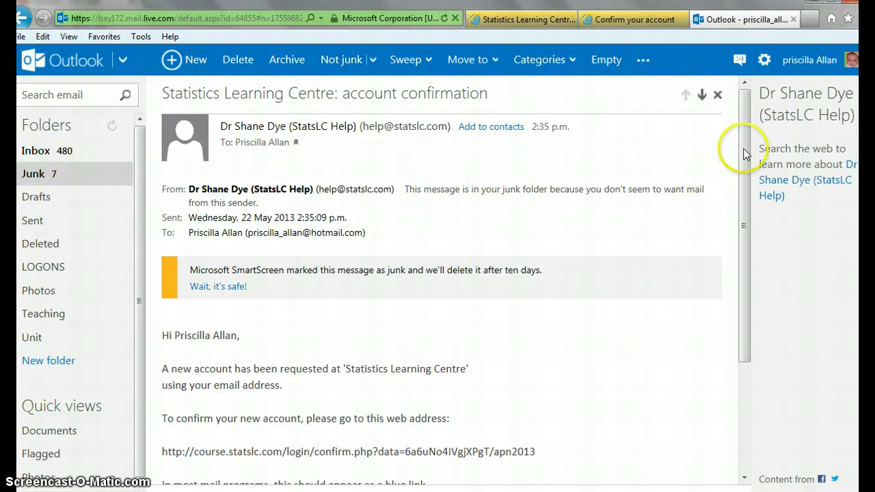
- Select the full confirm.php link in the junk-folder e-mail and return to the Confirm your account tab
drag(742, 146, 767, 276)
double_click(487, 287)
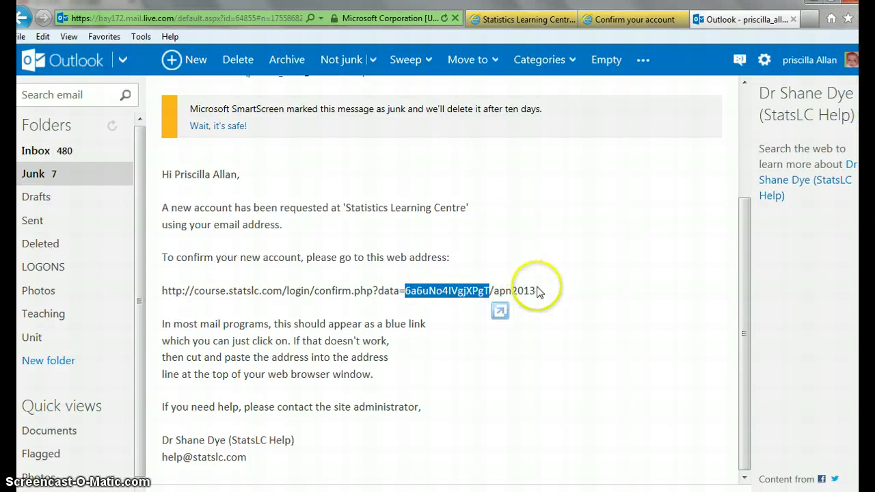
click(538, 292)
shift+click(164, 292)
key(ctrl+c)
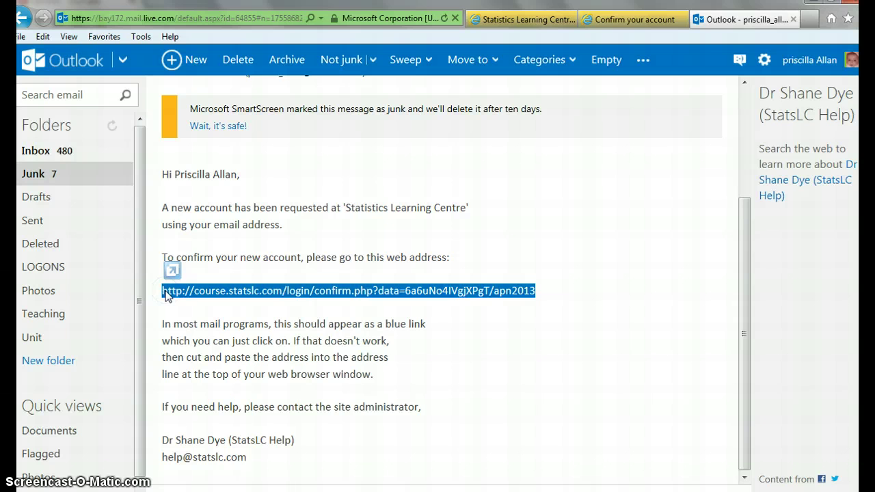
click(656, 20)
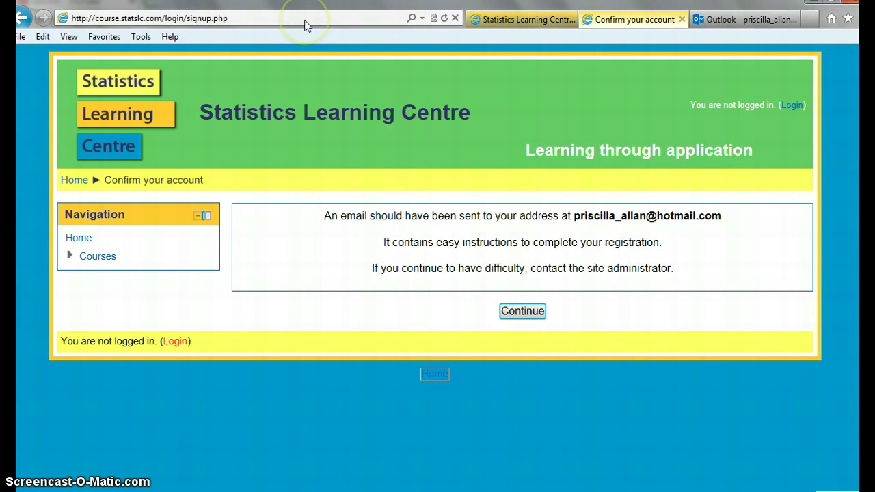
- Load the pasted confirmation URL, continue past the confirmation message, and view Courses
click(305, 21)
key(ctrl+v)
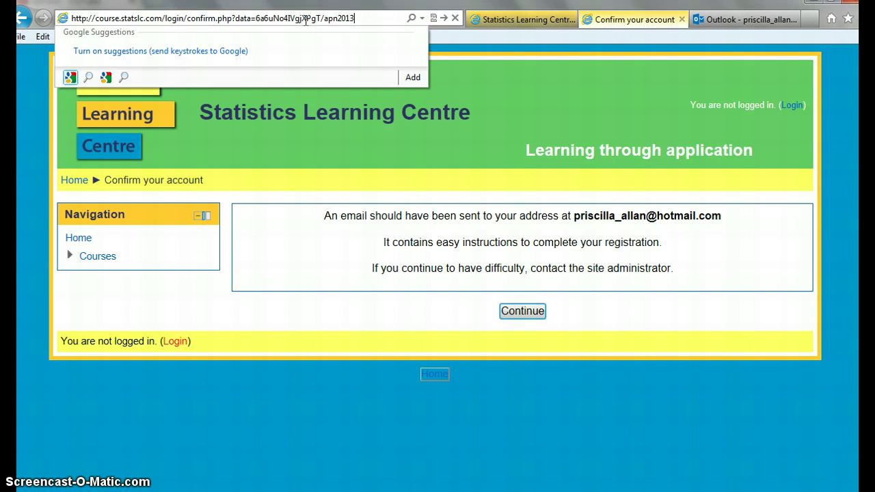
key(Return)
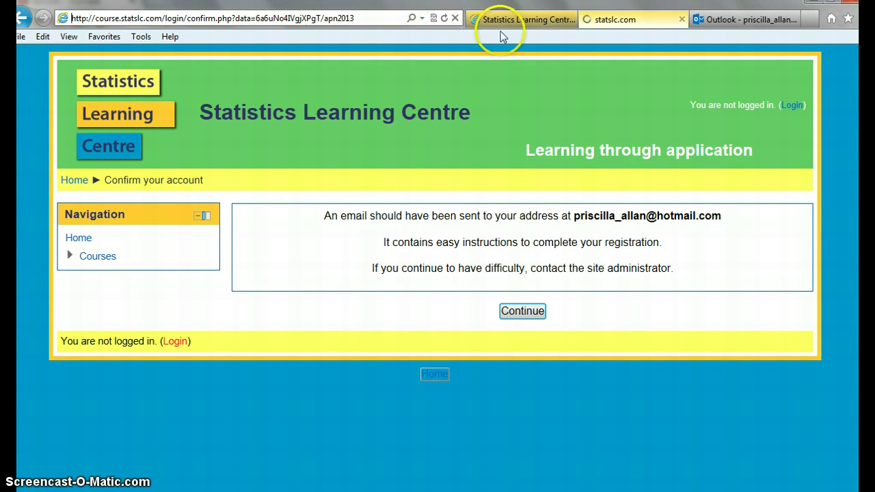
click(526, 309)
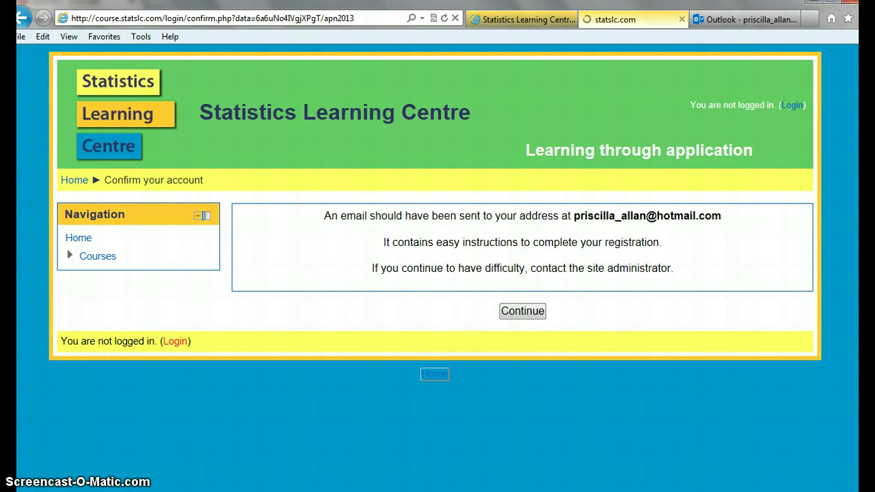
click(524, 265)
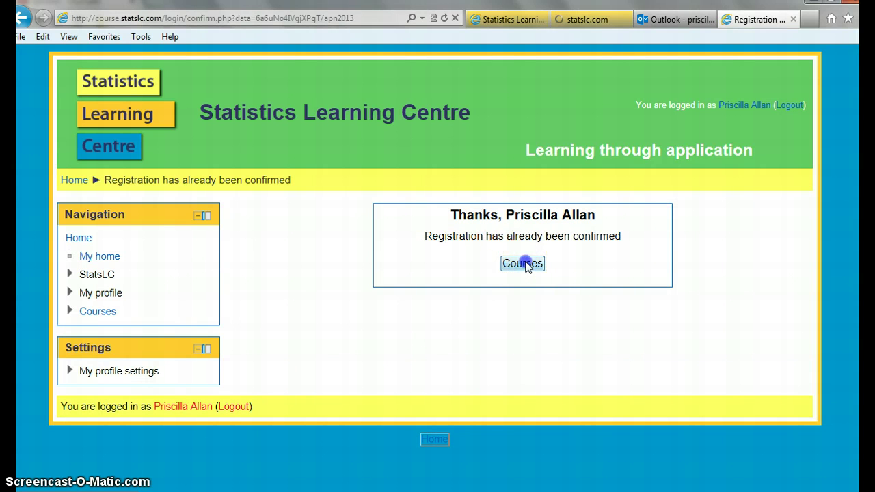
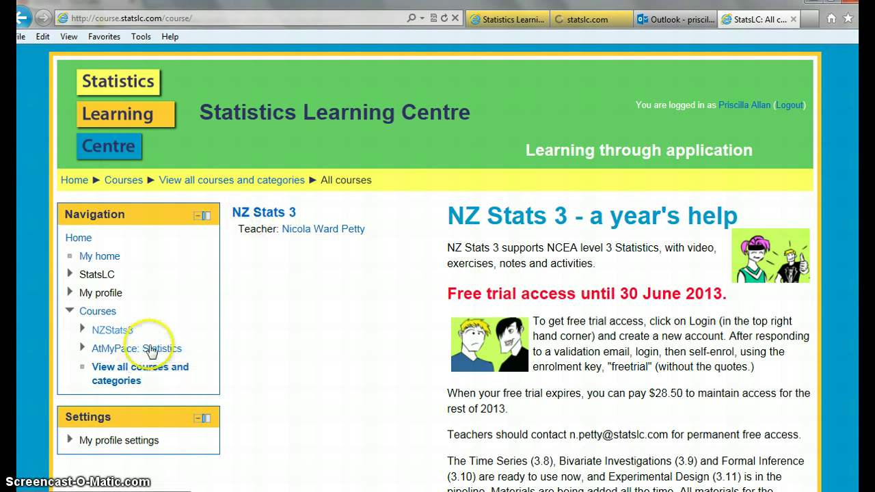
- Open the NZ Stats 3 course's enrolment options and scroll to the School Trial Access section
click(109, 330)
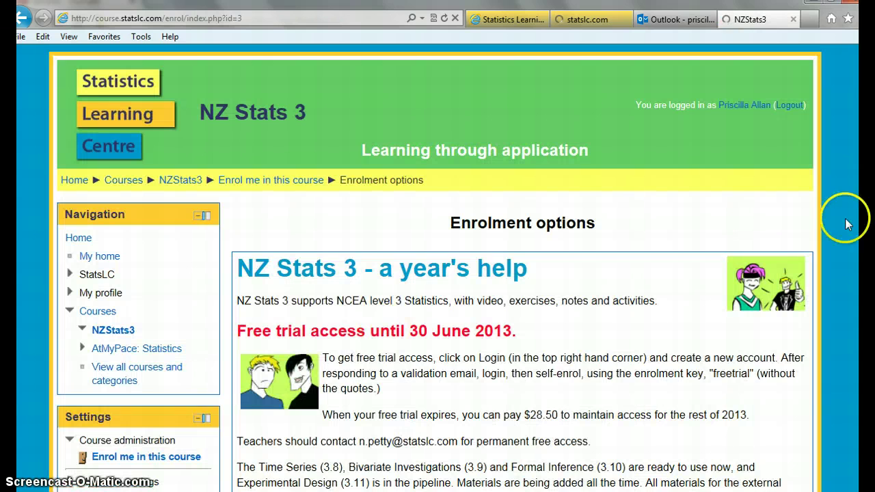
scroll(522, 308, down, 5)
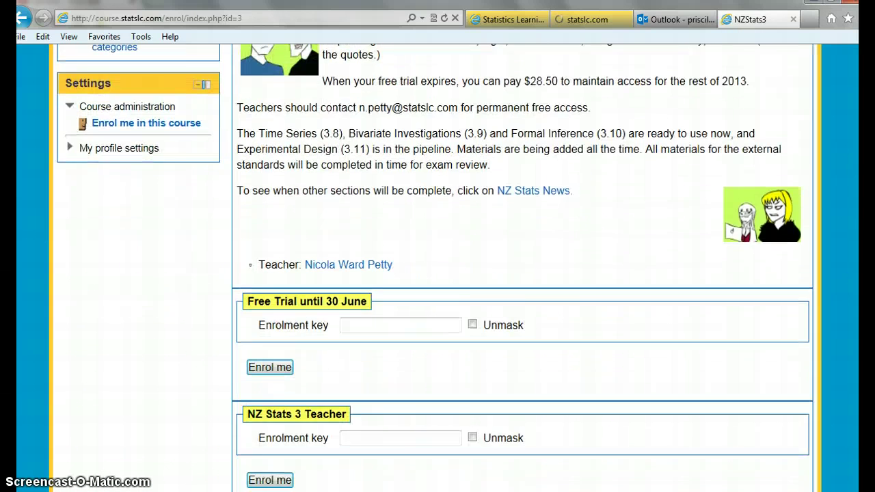
scroll(522, 307, down, 3)
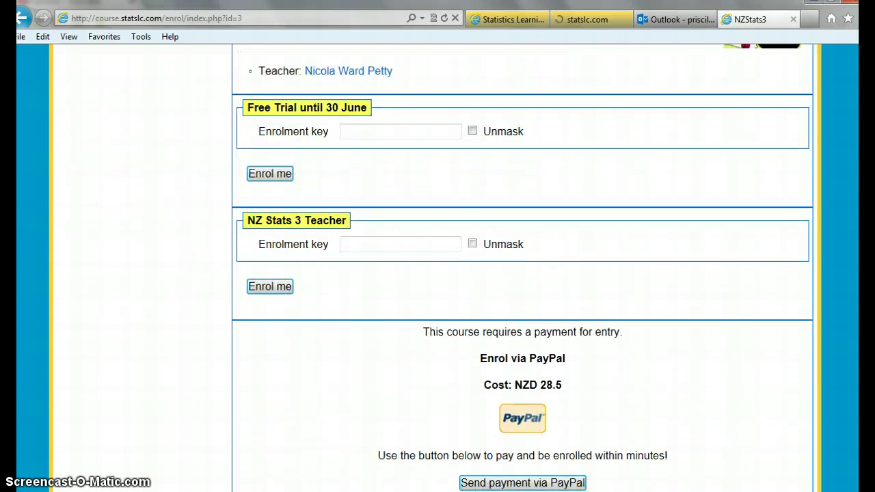
scroll(522, 307, down, 3)
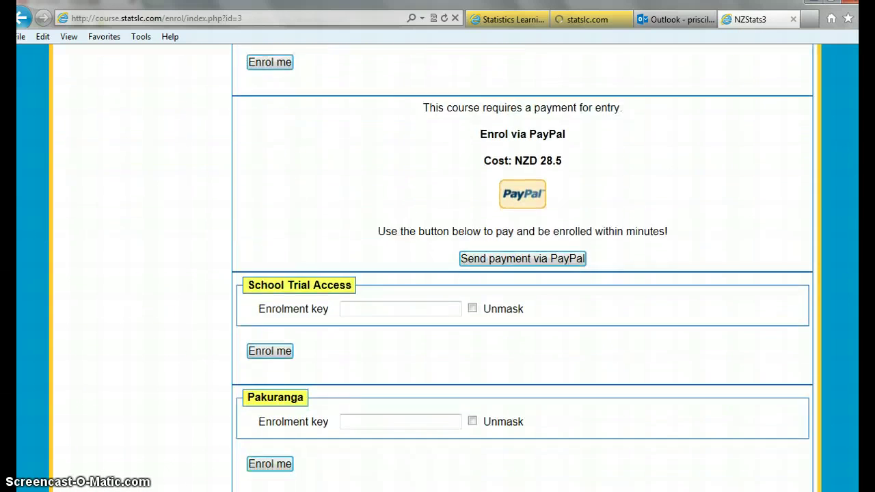
scroll(522, 308, down, 2)
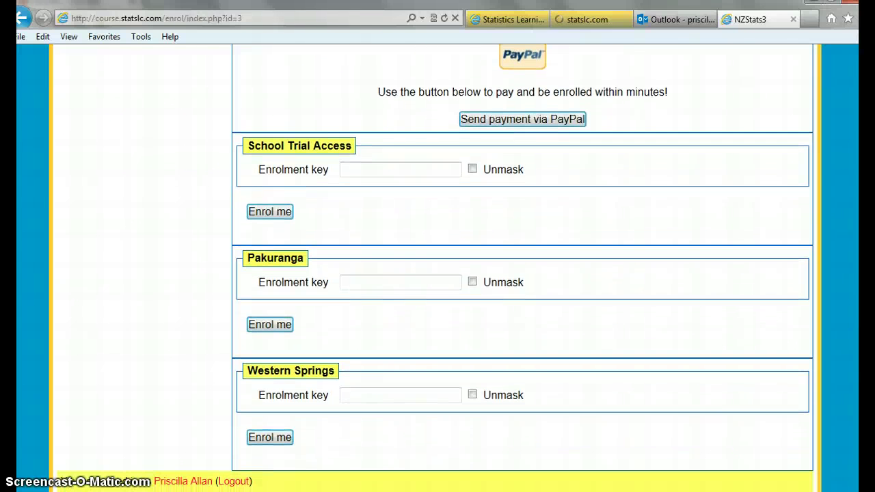
- Enter the School Trial Access enrolment key, unmask it to verify, and enrol
click(354, 169)
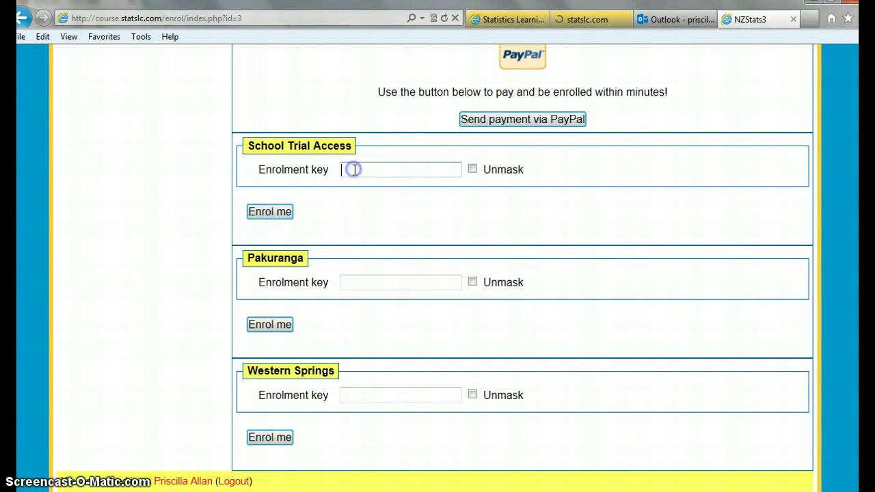
click(351, 211)
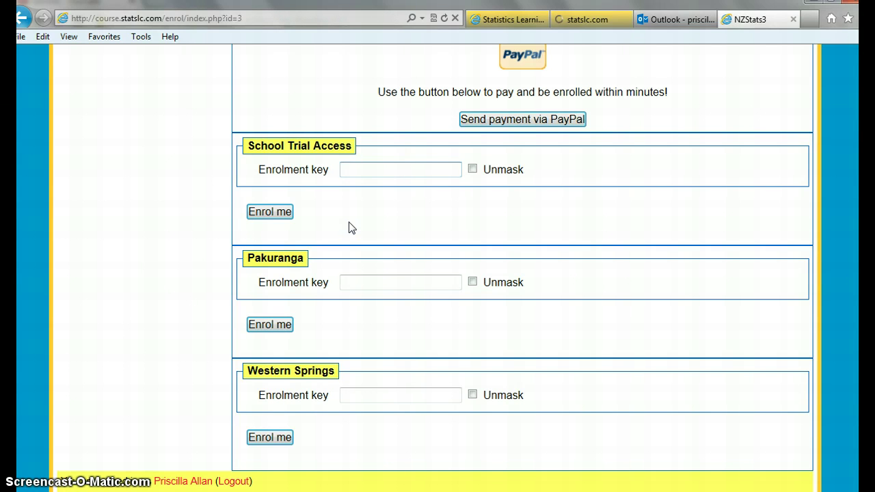
click(348, 228)
click(374, 285)
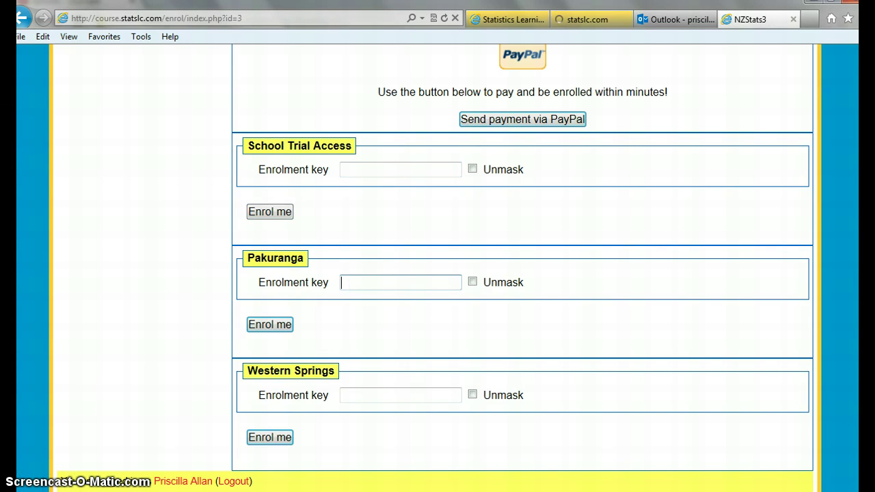
click(359, 172)
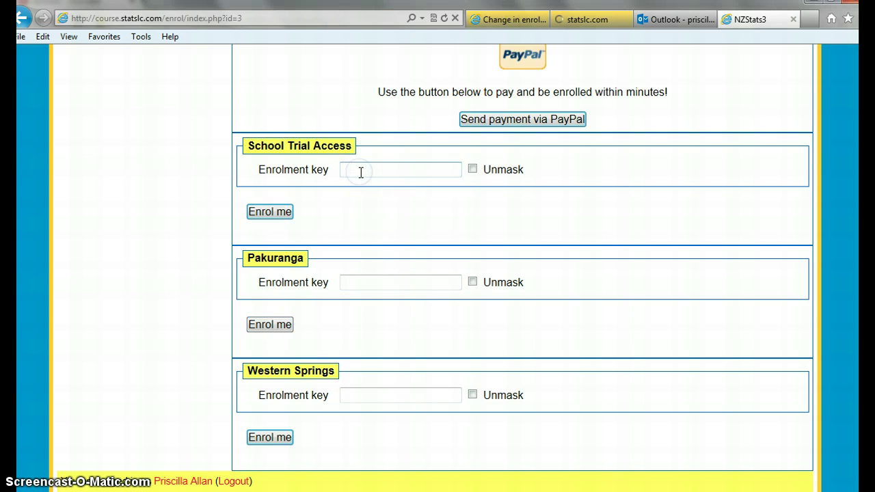
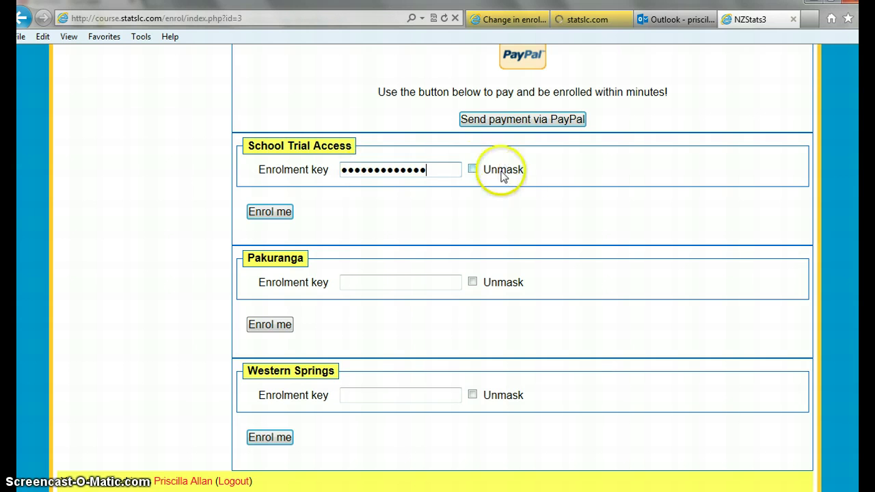
click(472, 170)
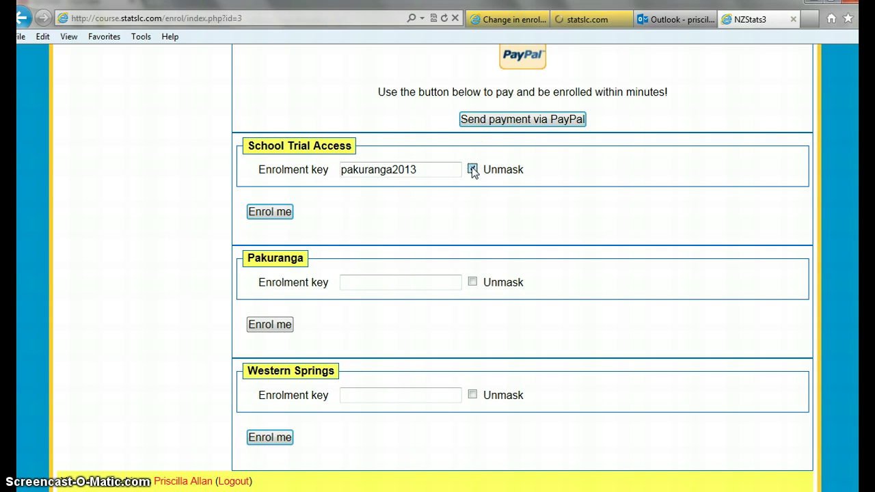
click(269, 211)
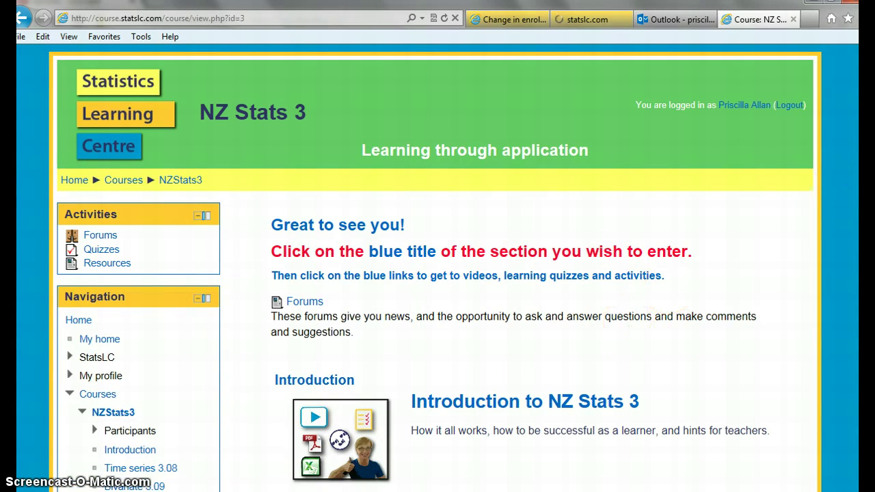
- Open the Formal Inference 3.10 section of the NZ Stats 3 course
scroll(437, 267, down, 4)
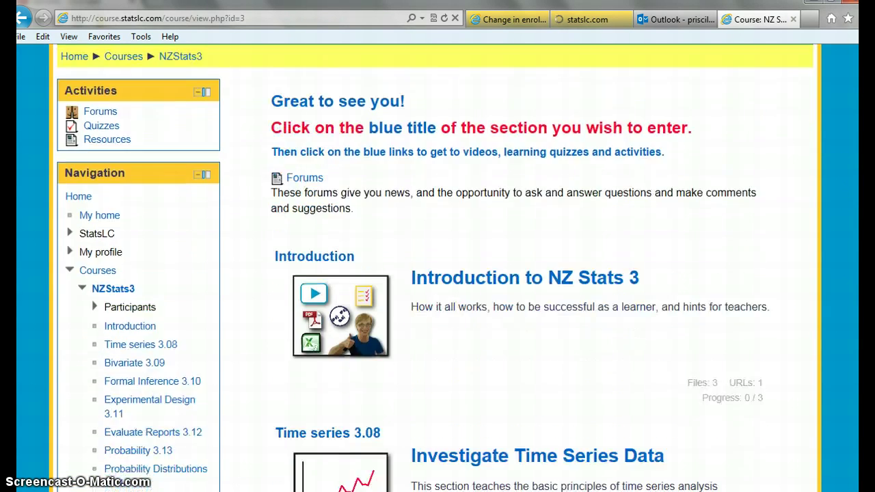
scroll(438, 267, down, 5)
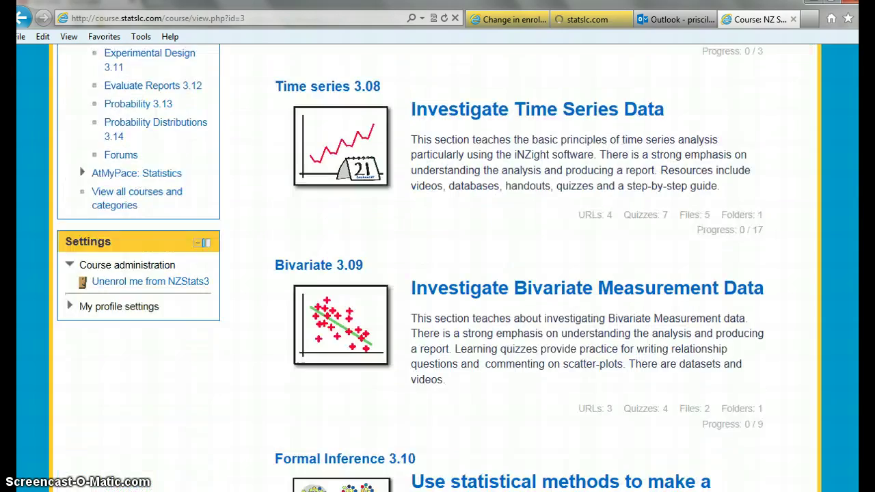
scroll(437, 266, down, 2)
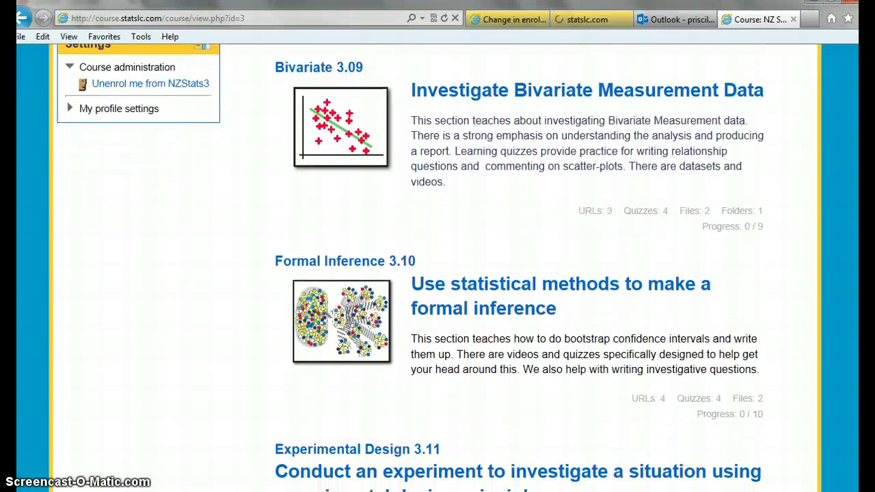
click(560, 246)
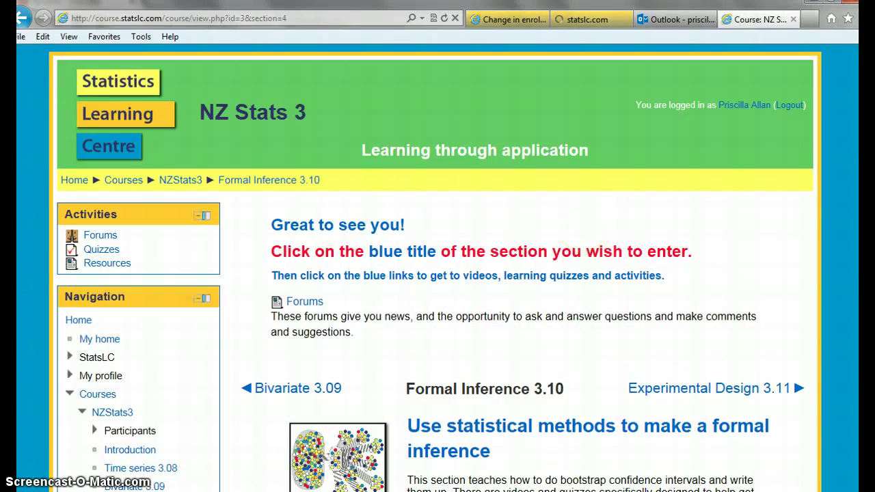
- Look through the section's report-writing notes and quizzes, then show the open browser windows
scroll(438, 267, down, 5)
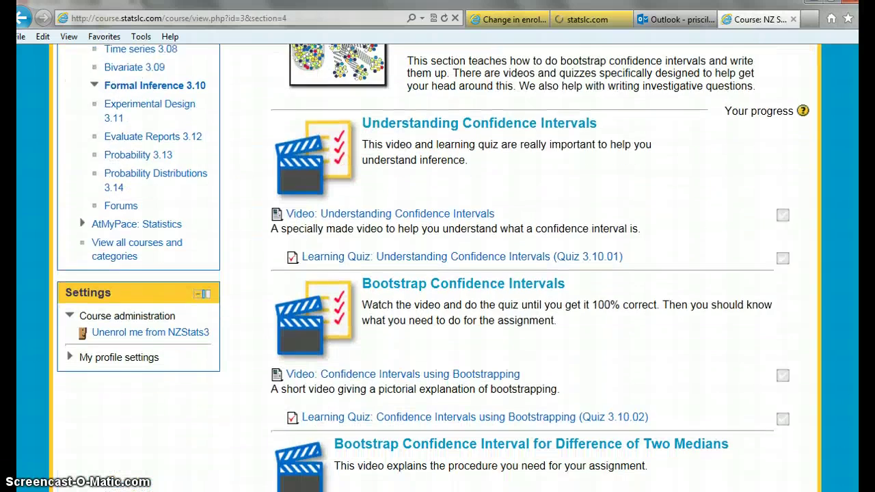
scroll(437, 267, down, 6)
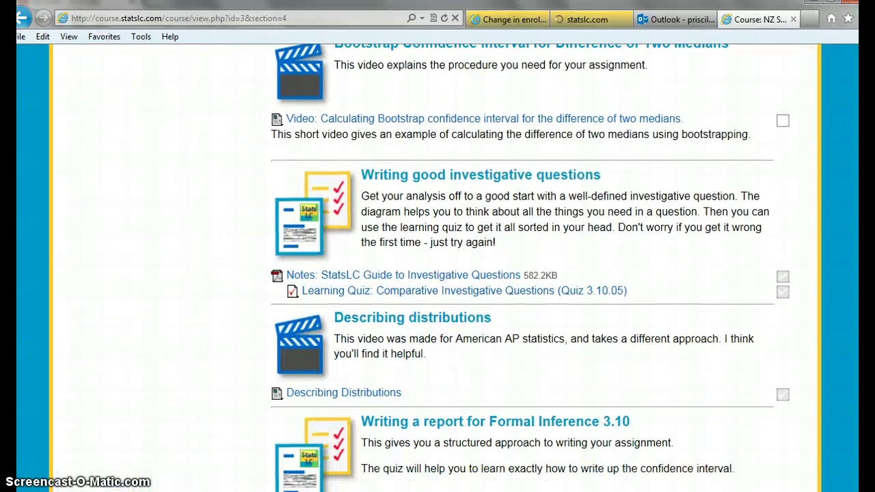
scroll(438, 267, down, 1)
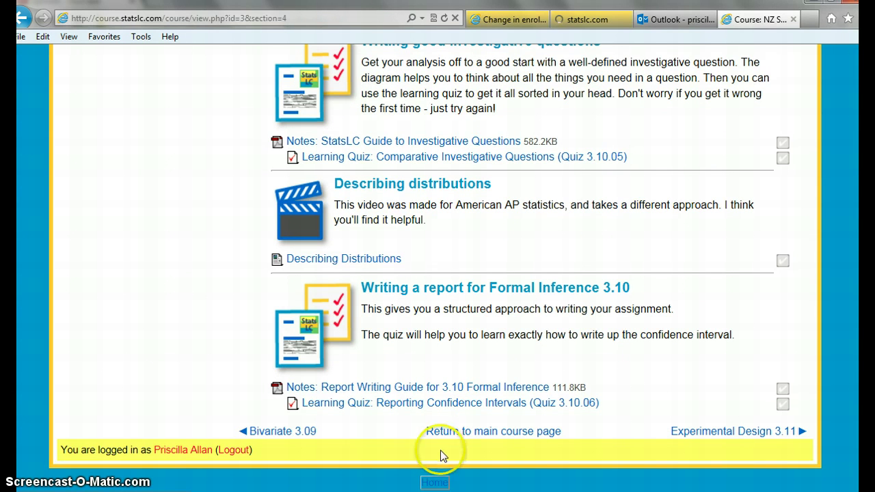
click(522, 405)
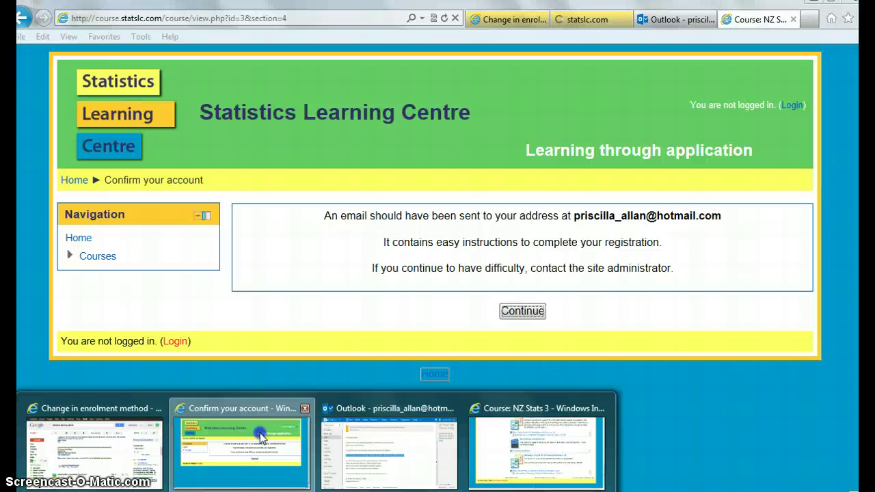
- Search Google for 'STATISTICS LEARNING CENTRE'
click(260, 435)
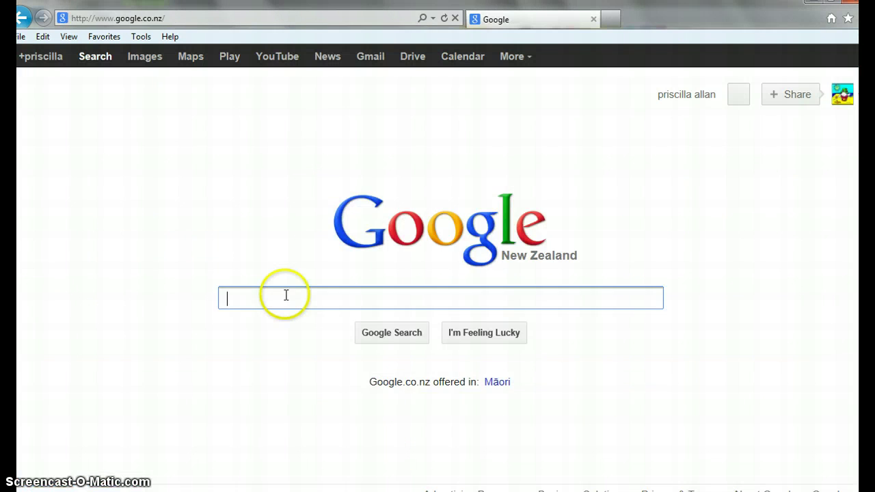
text(STATIS)
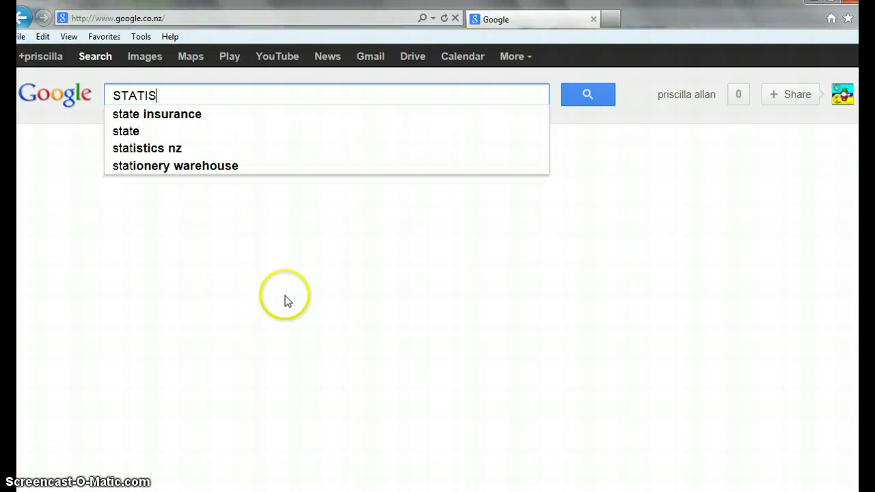
text(TICS LE)
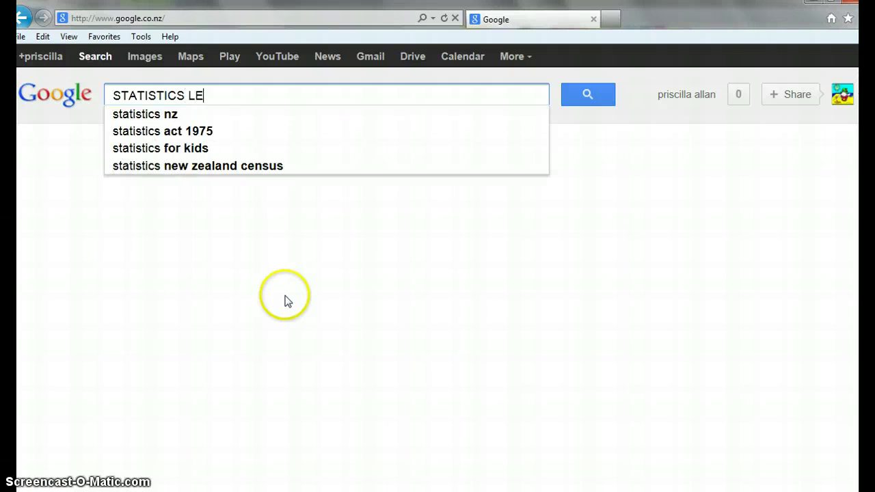
text(ARNING CENTRE)
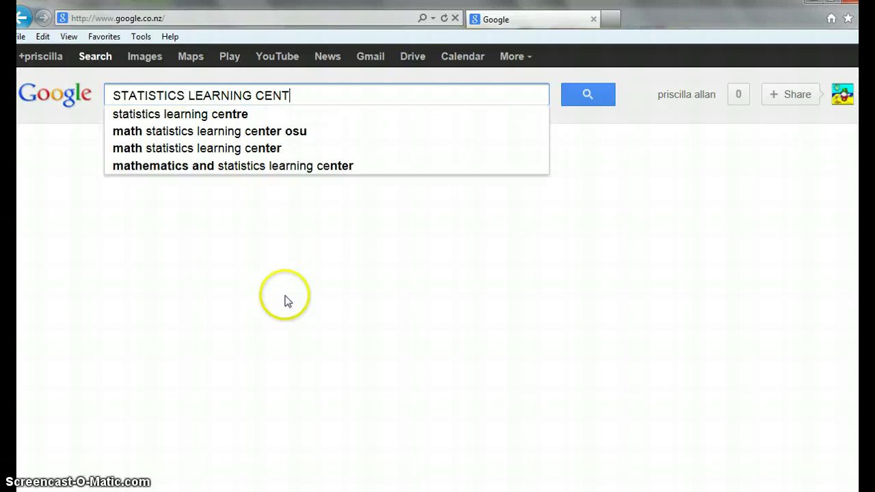
key(Return)
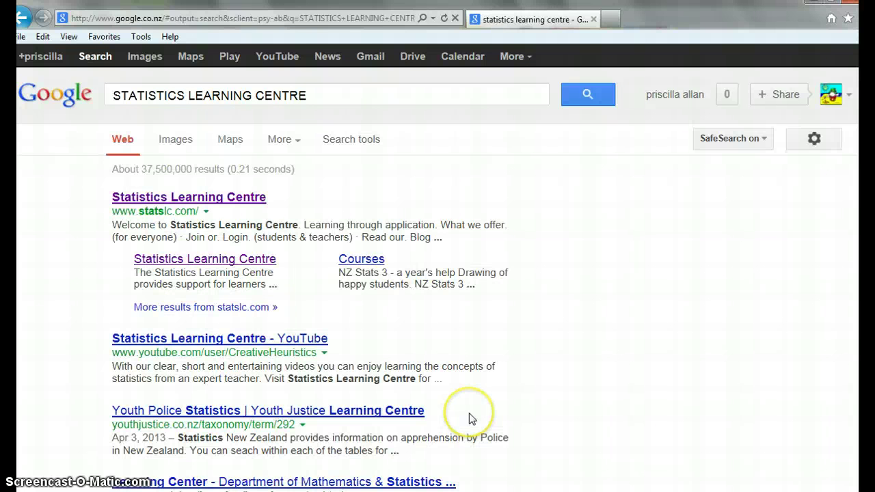
- Go from the search results to the Statistics Learning Centre login page
click(188, 201)
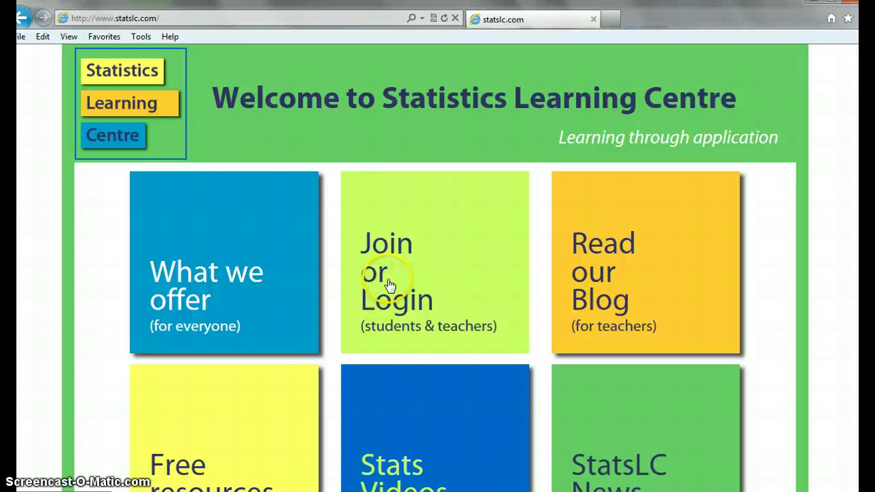
click(387, 280)
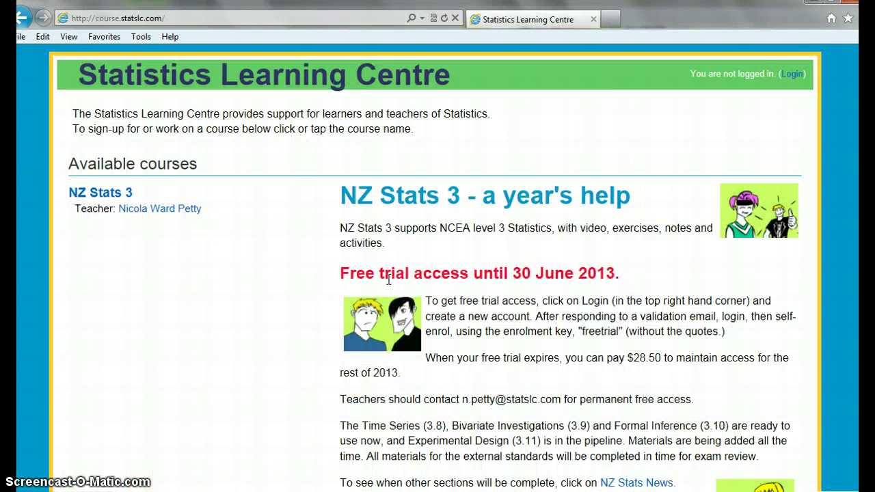
click(790, 75)
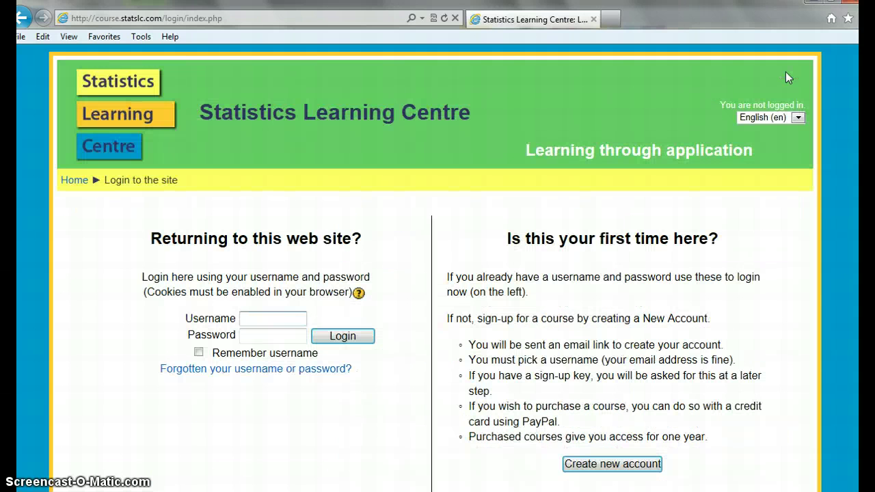
- Log in with the student's username and password, declining to save the password
text(APN2013)
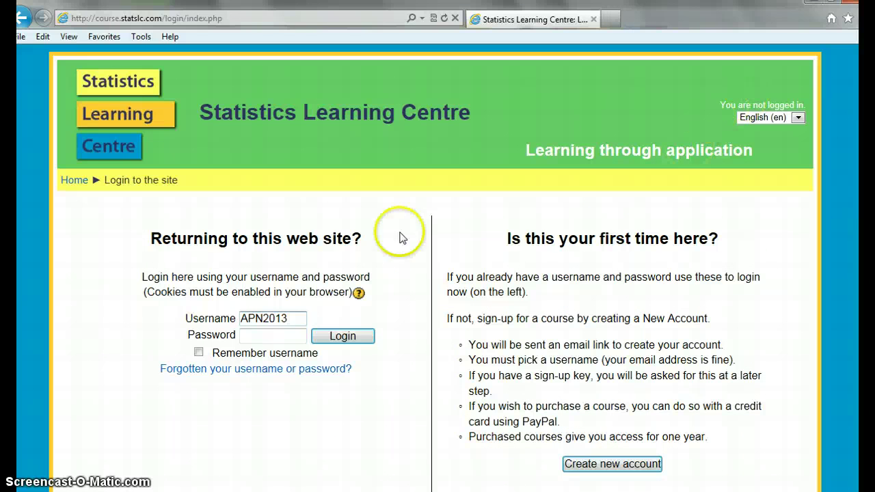
click(251, 337)
text(*)
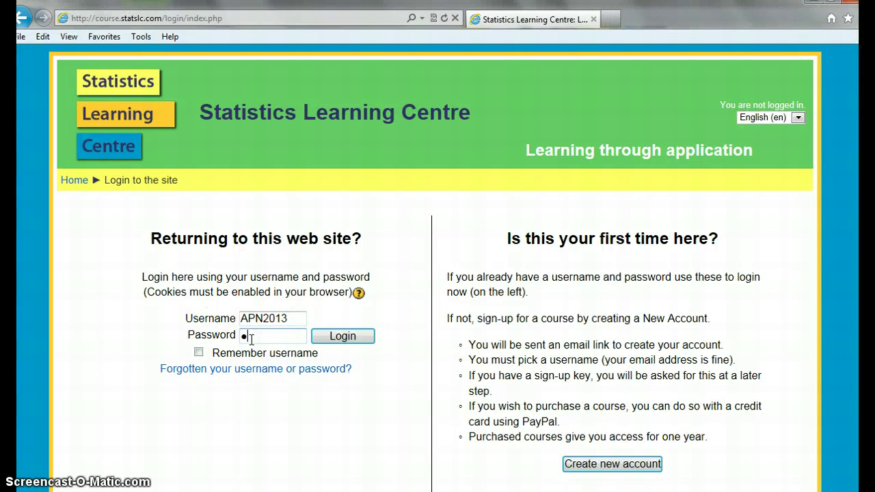
text(*******)
click(350, 337)
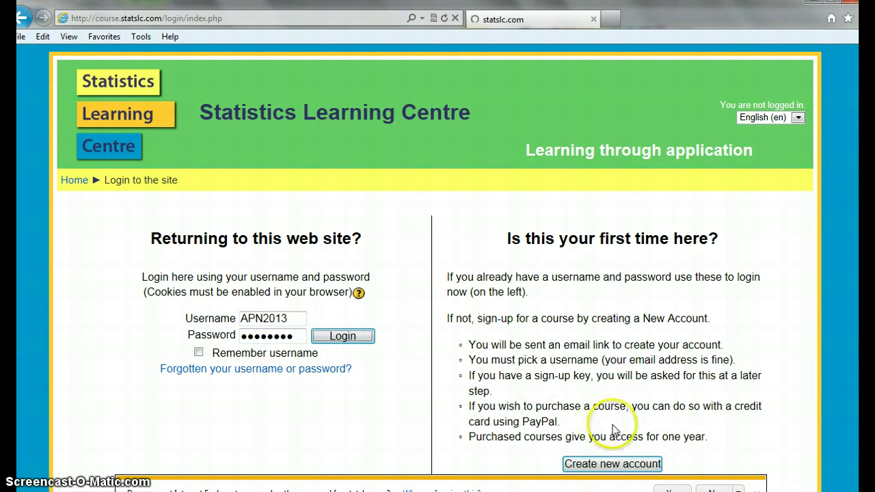
click(712, 489)
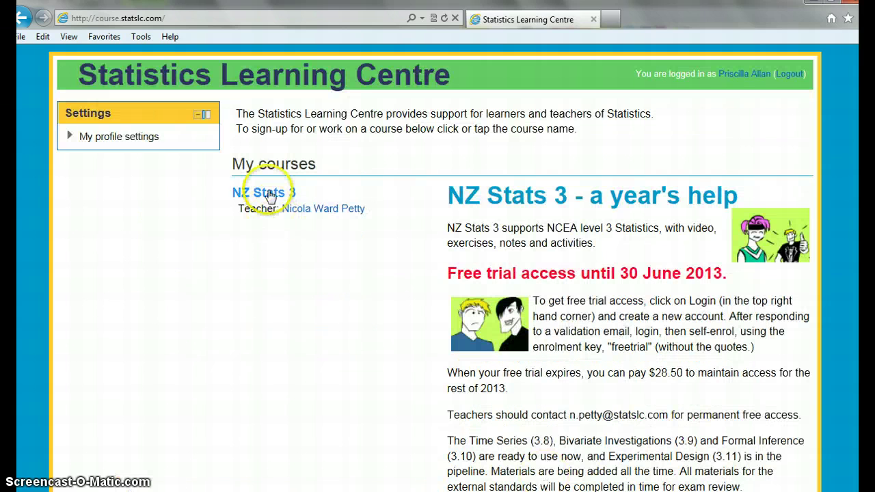
- Open NZ Stats 3 from My courses and go to its Formal Inference 3.10 section
click(266, 191)
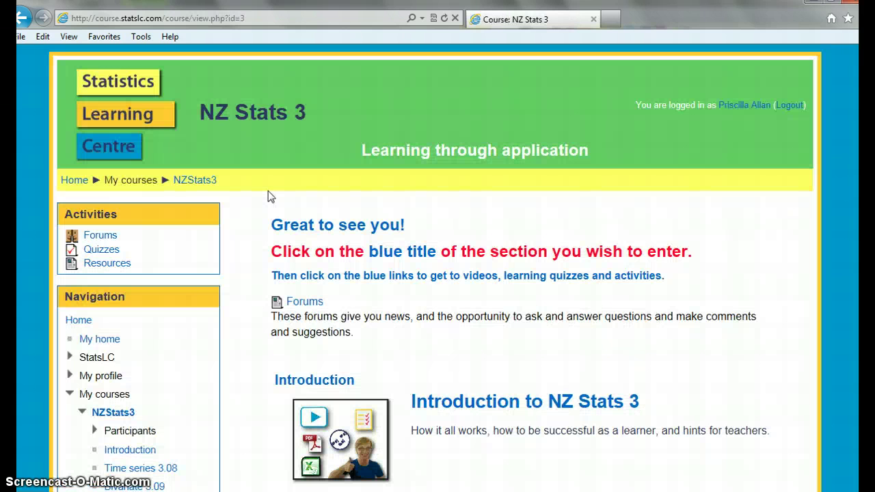
scroll(437, 273, down, 10)
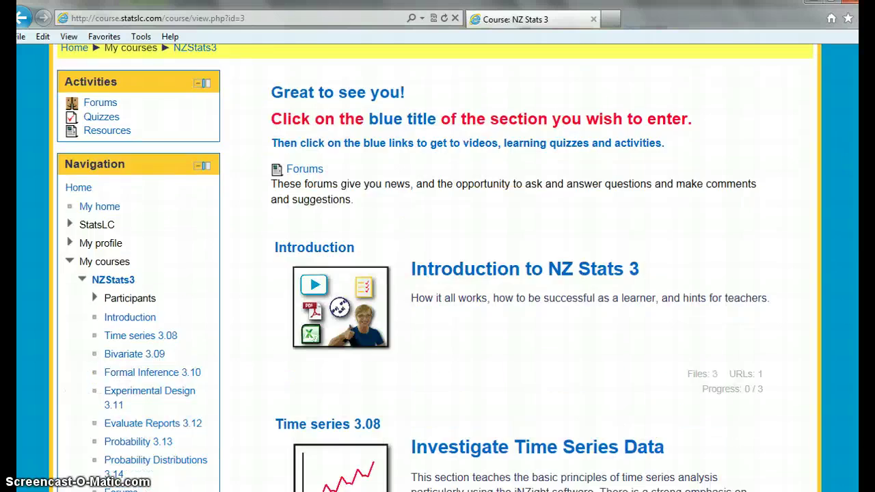
scroll(438, 273, down, 10)
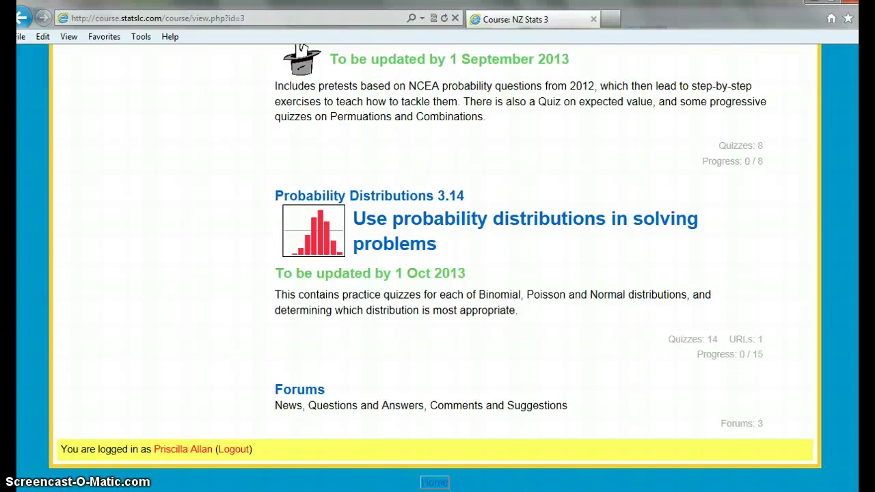
scroll(839, 287, up, 10)
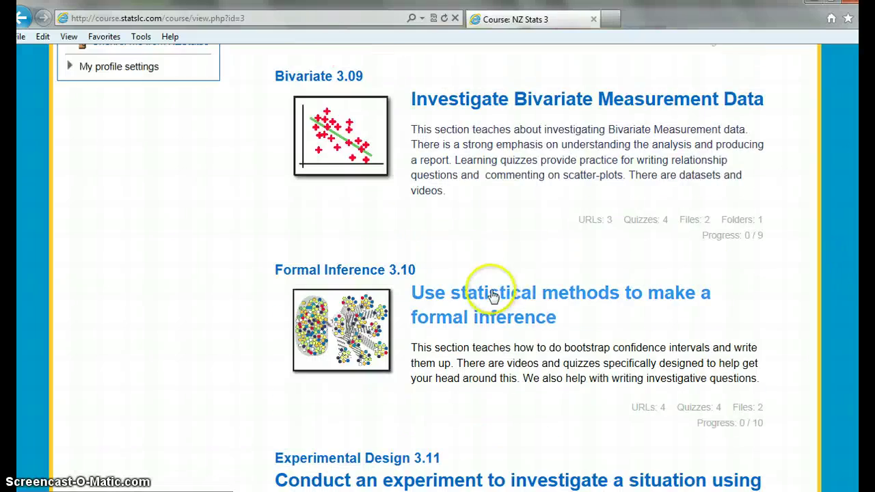
click(494, 293)
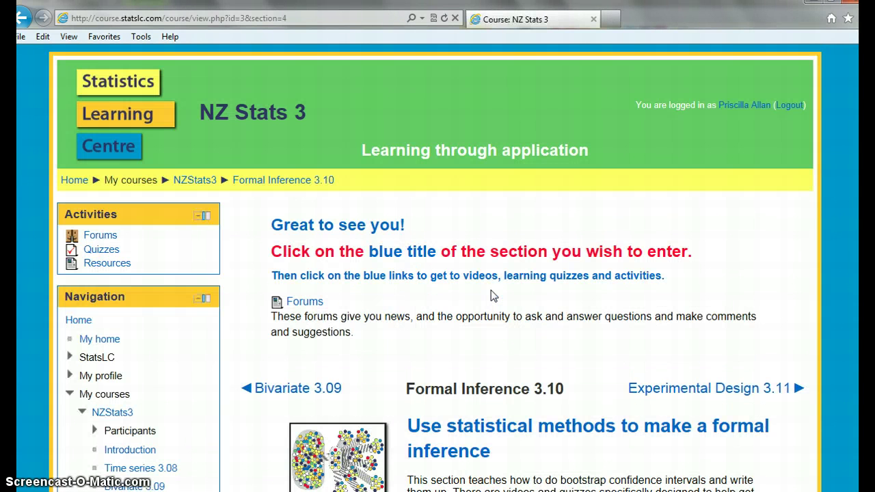